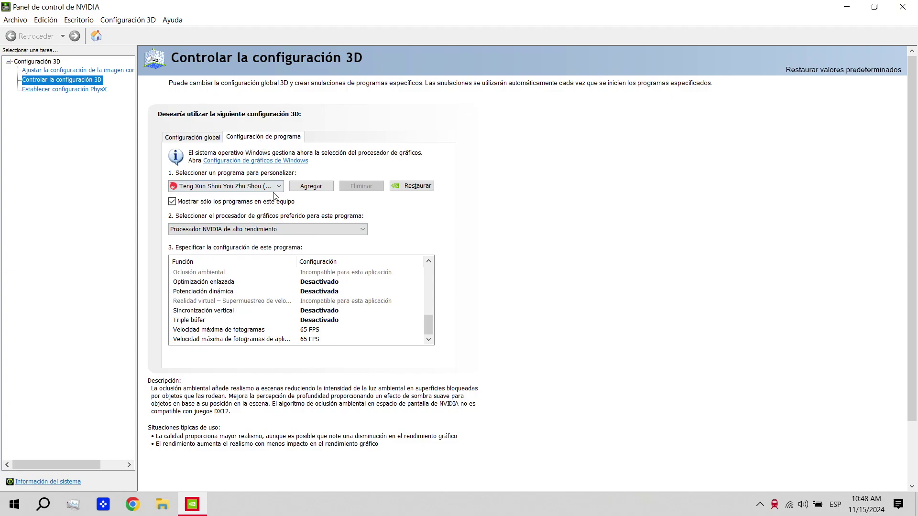
Select the program c:\program files\txgameassistant\ui\aow_exe.exe to customize its 3D settings
click(276, 188)
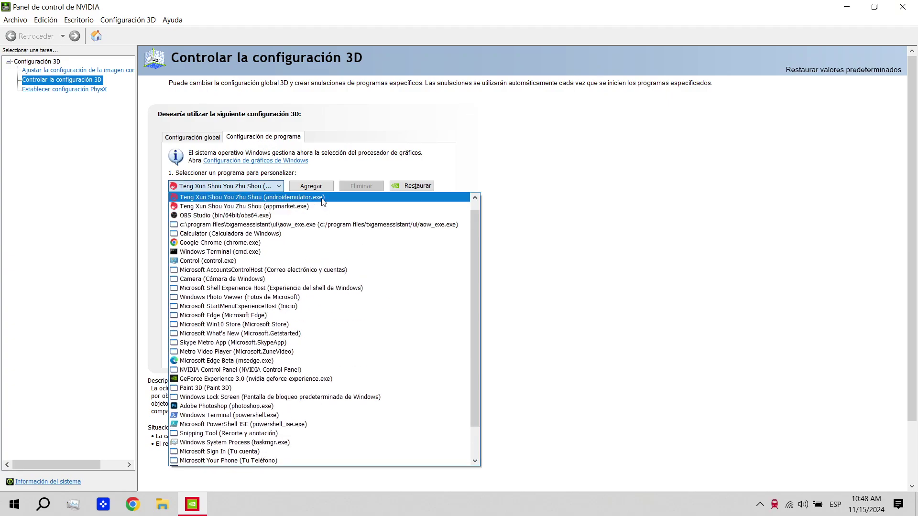
click(323, 197)
click(266, 187)
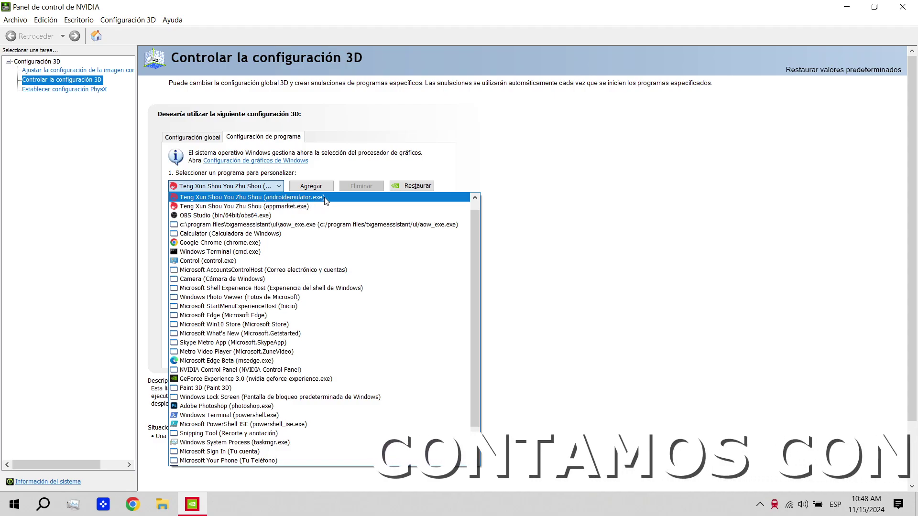
click(305, 225)
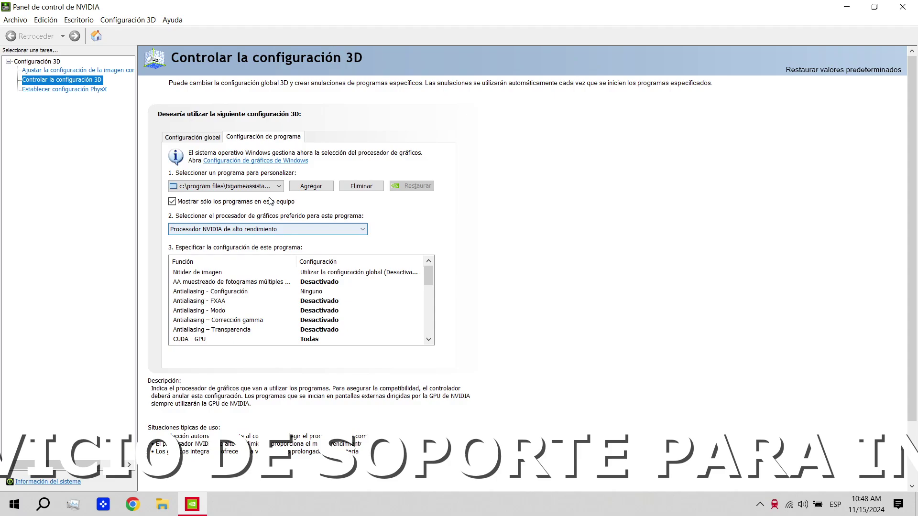
Locate AndroidEmulator.exe and aow_exe.exe in the TxGameAssistant ui folder through the add-program dialog, and cancel without adding either
click(311, 189)
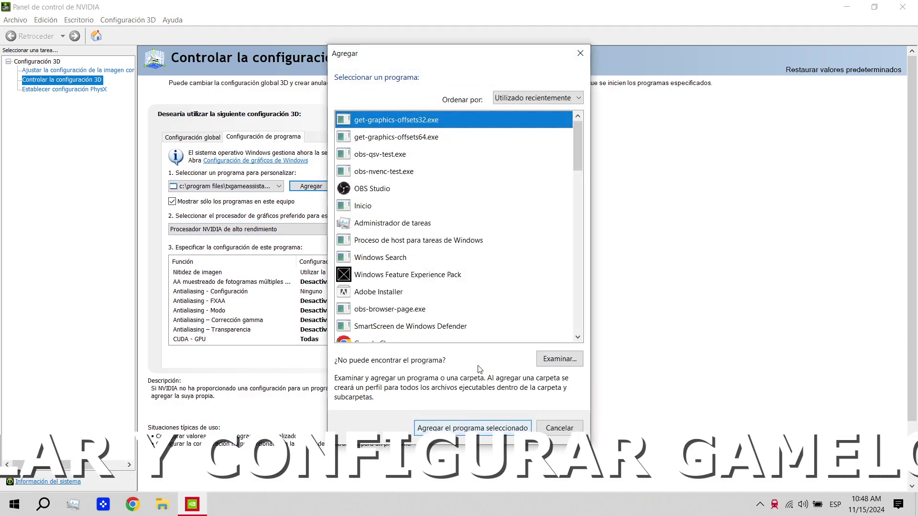
scroll(480, 238, down, 12)
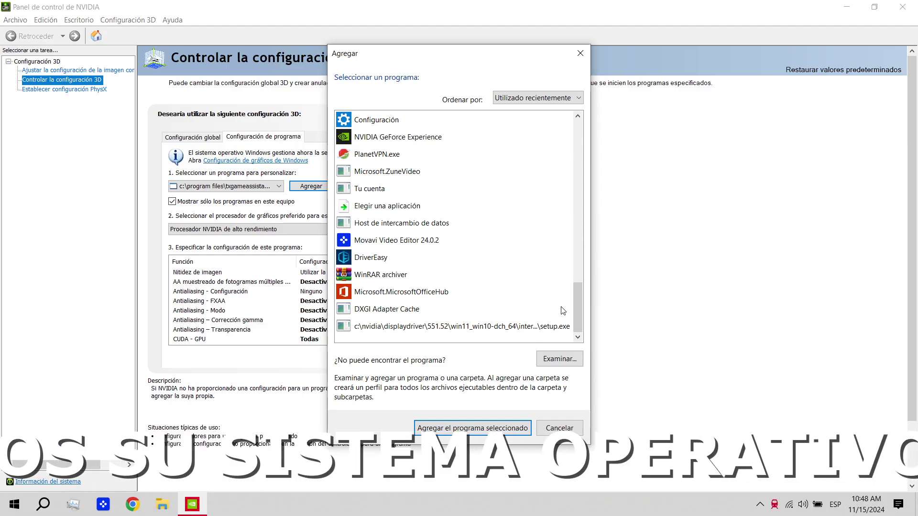
click(557, 357)
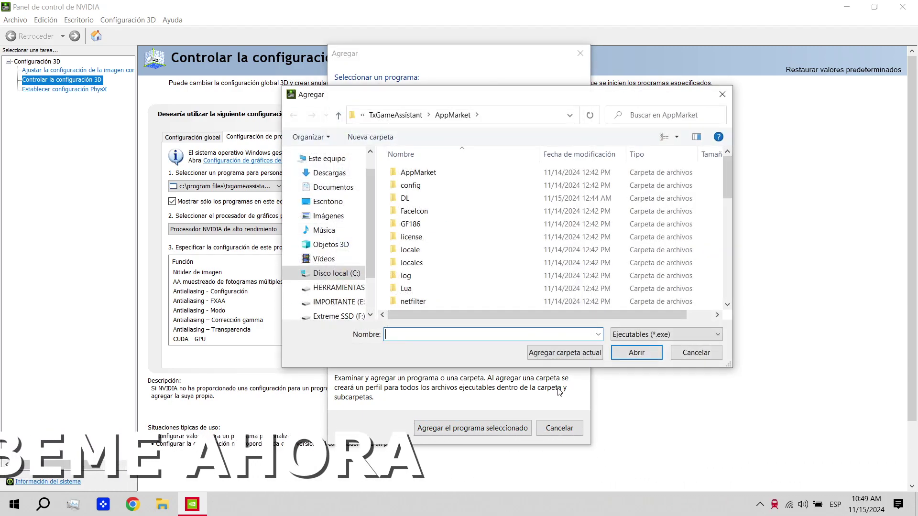
scroll(491, 274, down, 2)
click(396, 115)
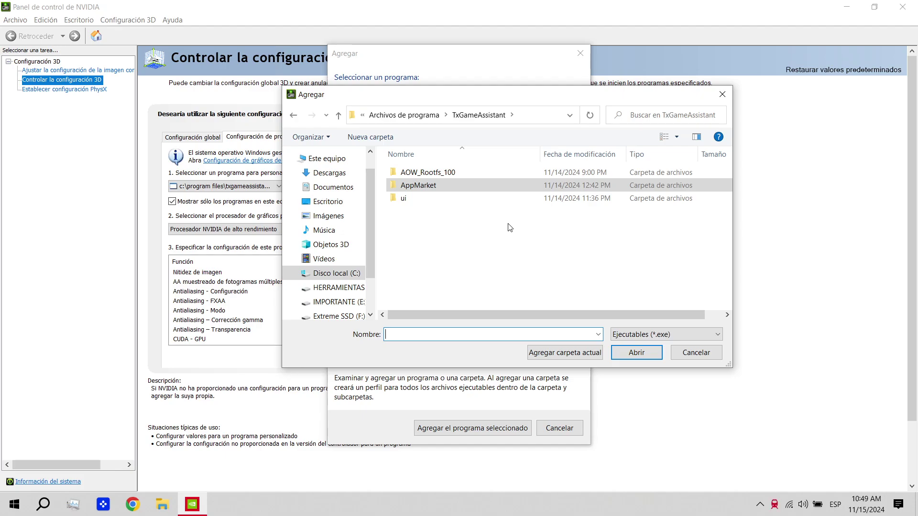
double_click(403, 197)
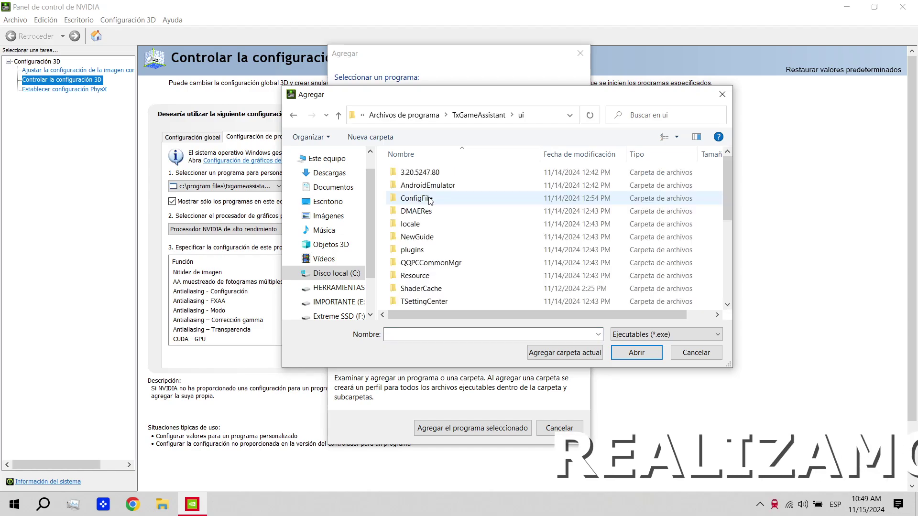
scroll(430, 201, down, 3)
click(421, 239)
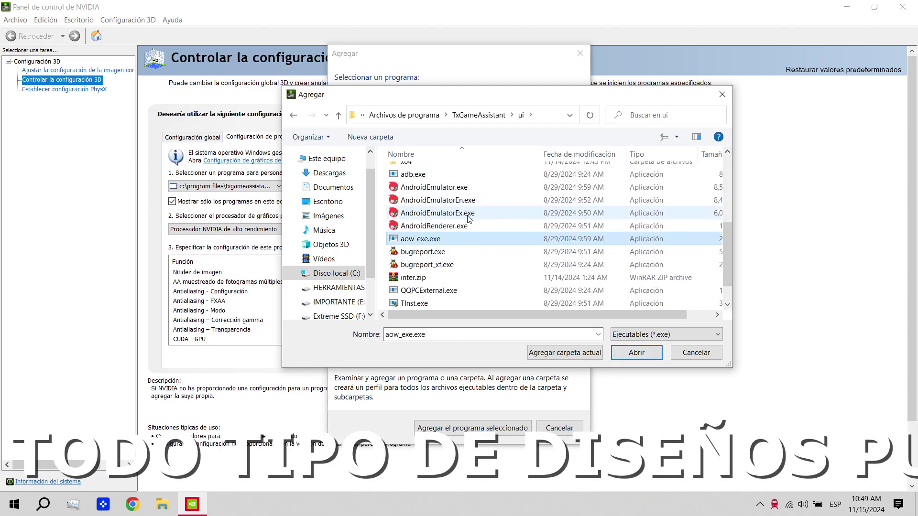
click(437, 188)
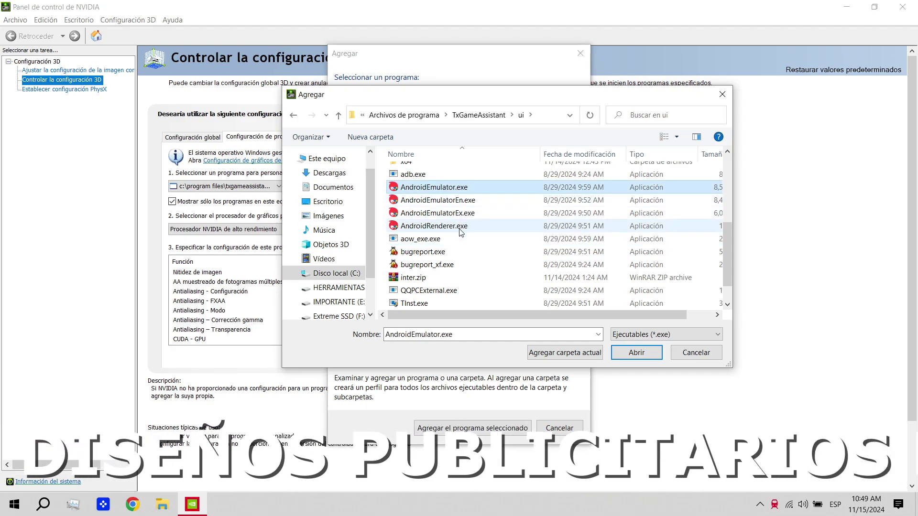
click(443, 239)
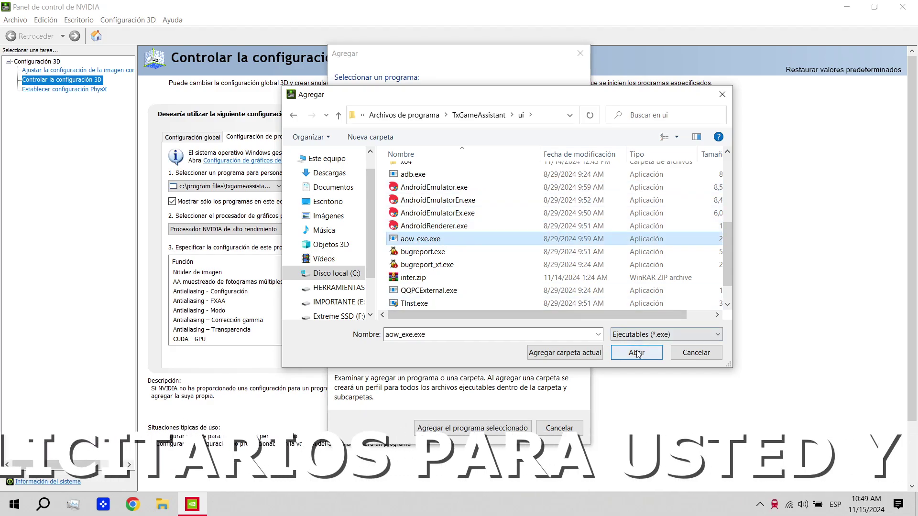
click(696, 352)
key(Escape)
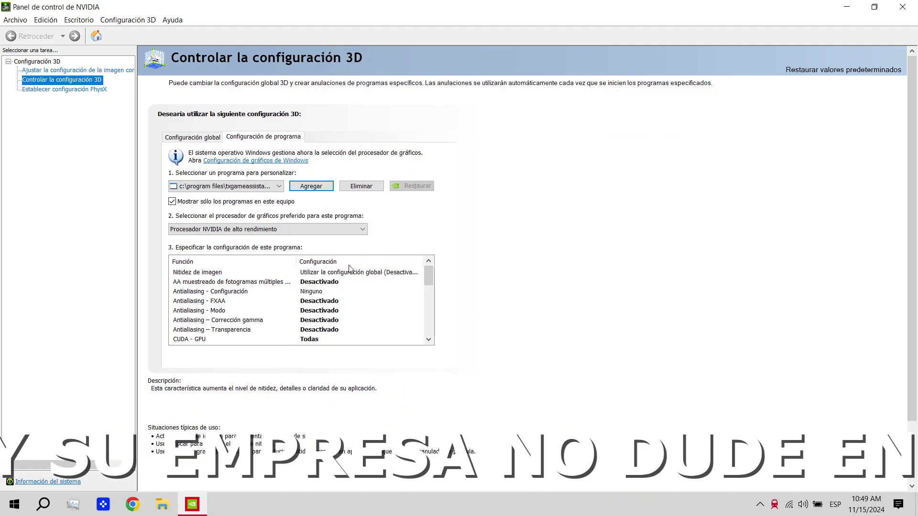
Review the 3D settings of the aow_exe.exe profile and accept 65 FPS as the background application maximum frame rate
click(264, 186)
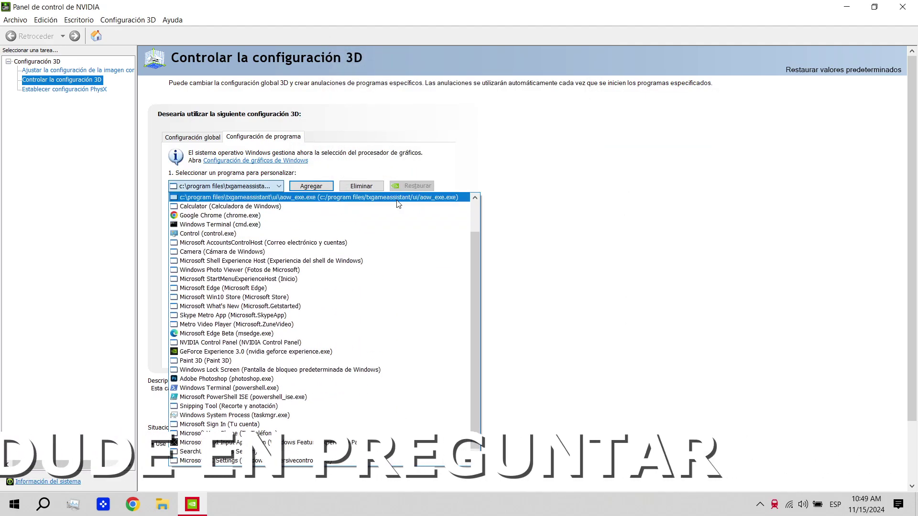
click(317, 197)
click(428, 340)
click(428, 339)
click(428, 339)
click(428, 339)
click(428, 340)
click(428, 340)
click(428, 339)
click(428, 339)
click(428, 339)
scroll(428, 339, down, 3)
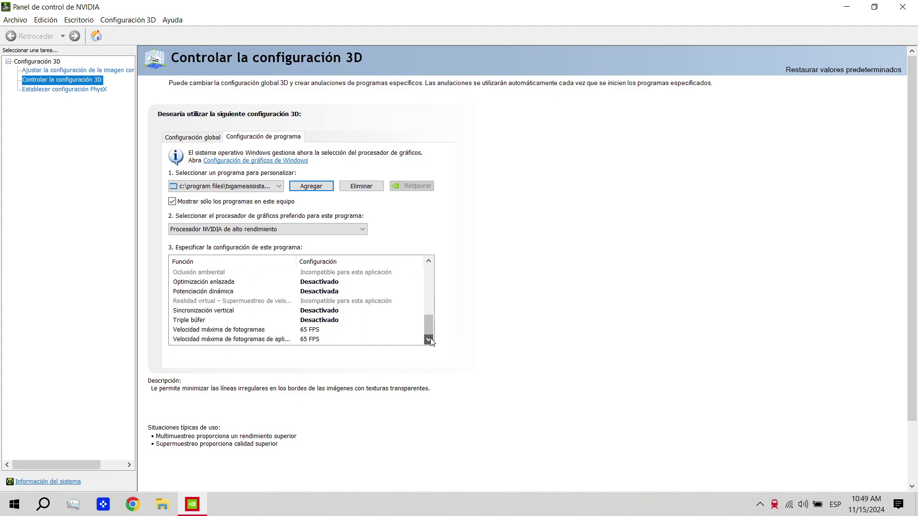
click(302, 338)
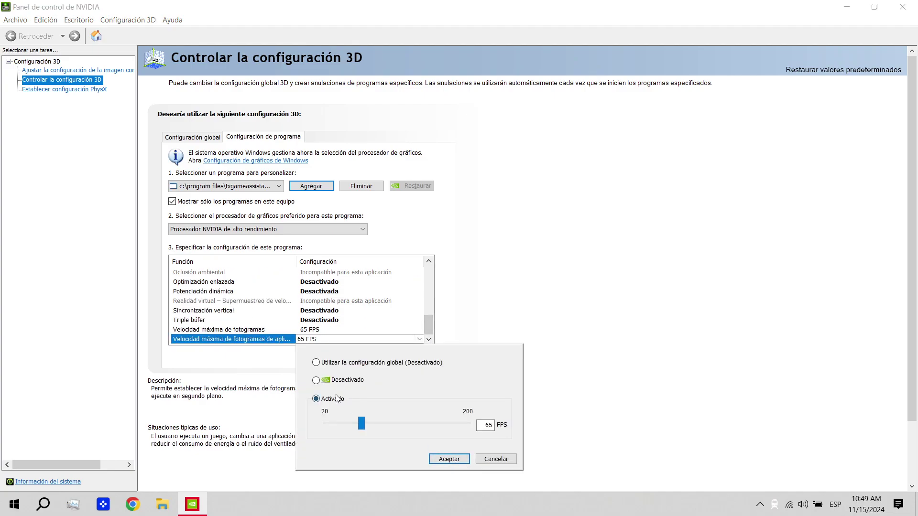
click(450, 458)
Switch Triple búfer to Activado in the aow_exe.exe profile and set it back to Desactivado
click(316, 319)
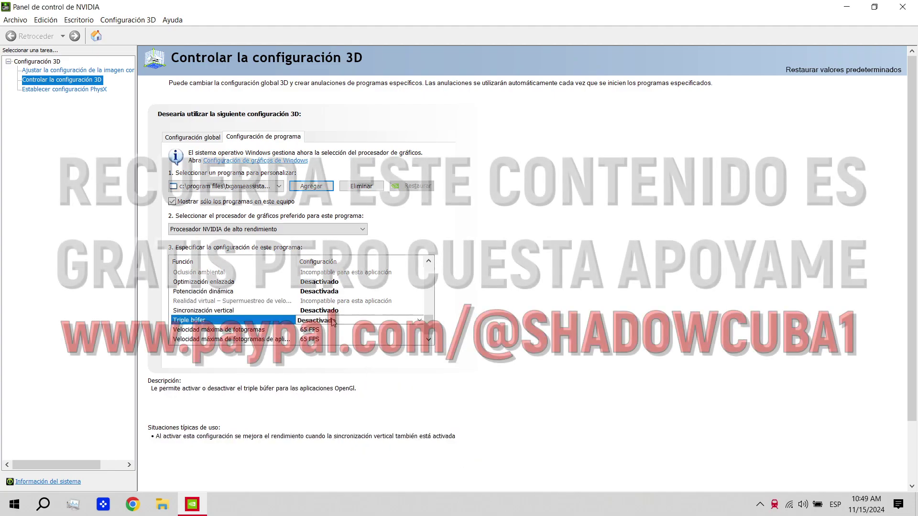
click(316, 350)
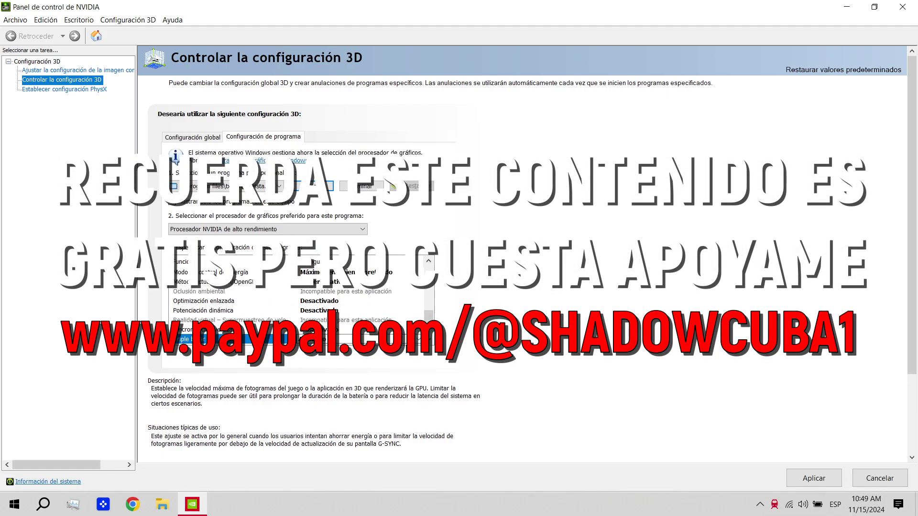
scroll(426, 327, down, 1)
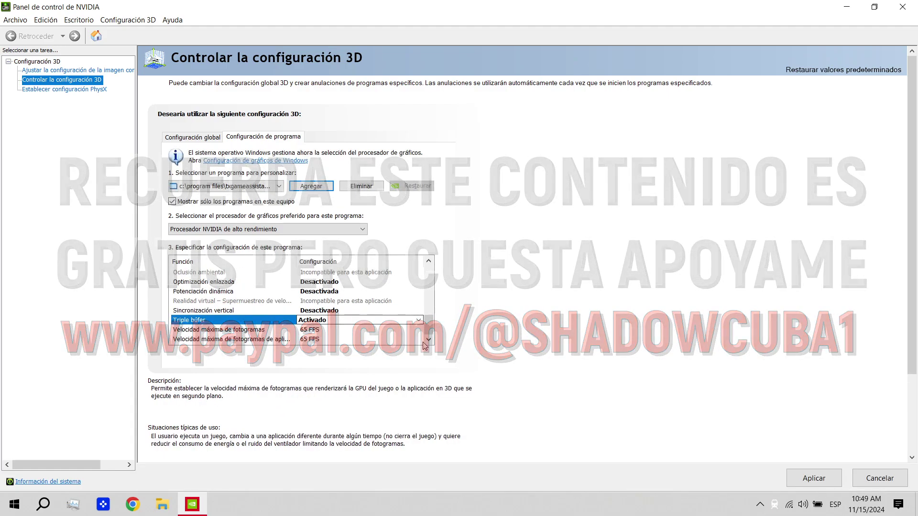
click(418, 319)
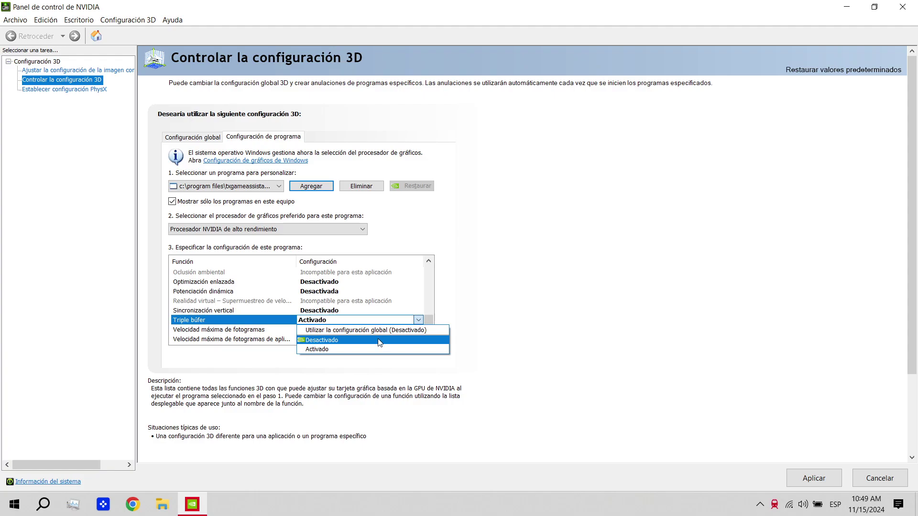
click(430, 338)
click(429, 340)
click(429, 339)
Accept 65 FPS as the background application limit and set the program's maximum frame rate to 60 FPS
click(419, 339)
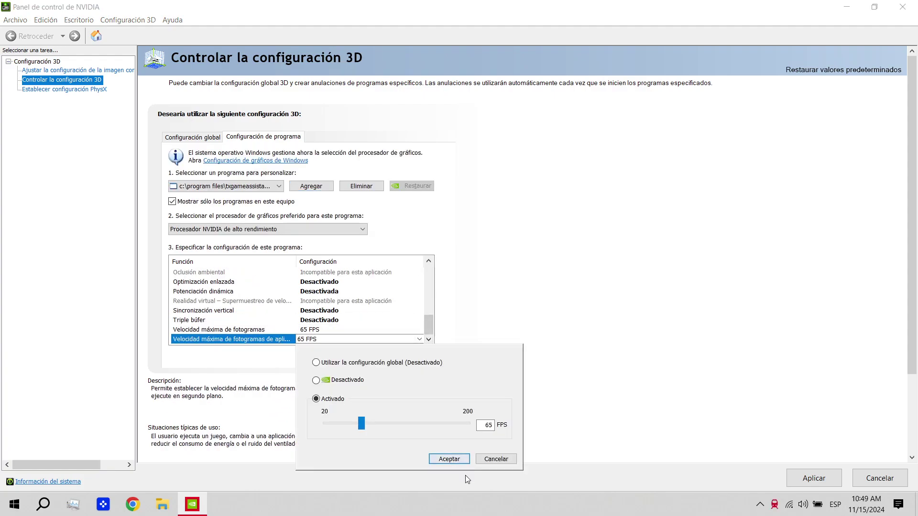
click(449, 459)
key(Up)
double_click(488, 416)
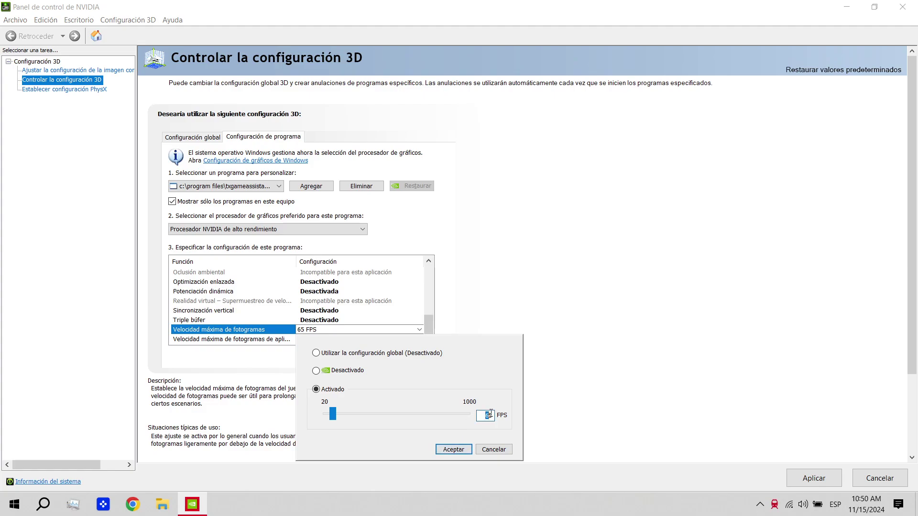
text(60)
click(453, 450)
Try Activado for Triple búfer once more and return the option to Desactivado
click(420, 320)
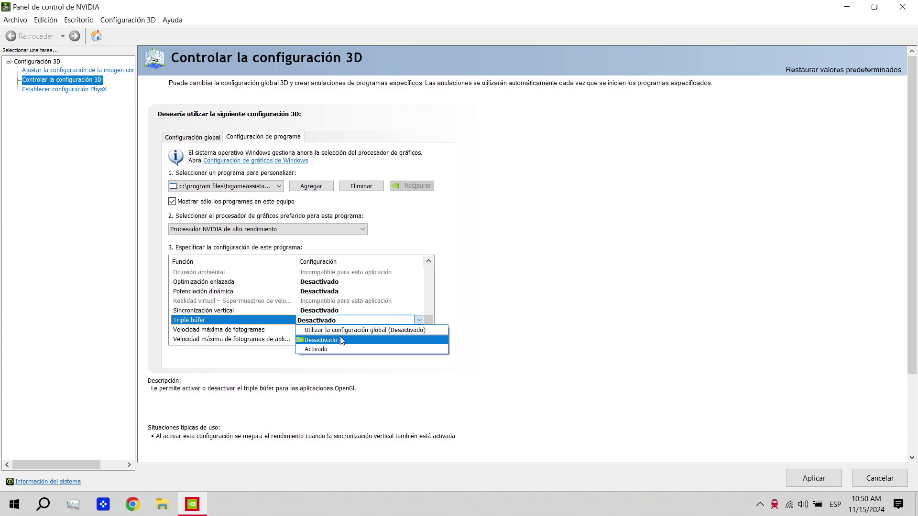
click(424, 349)
click(392, 338)
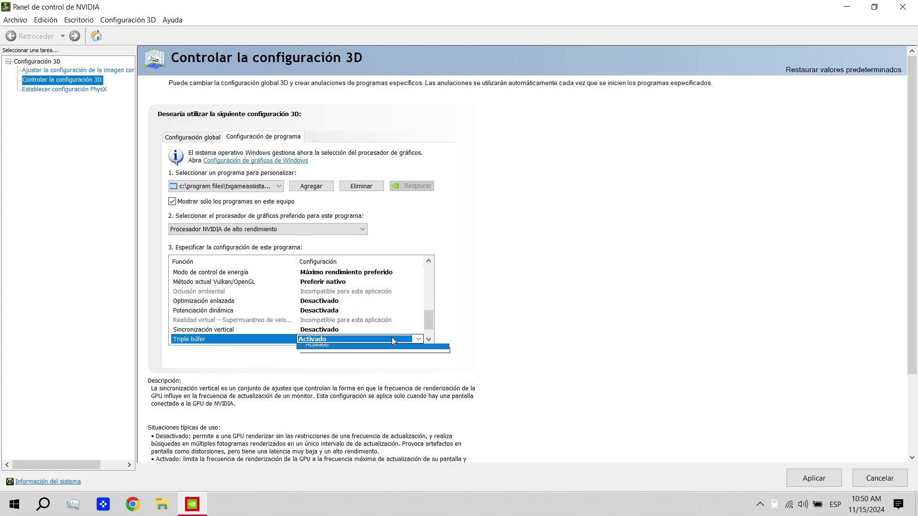
click(388, 357)
scroll(387, 349, down, 2)
Set the maximum frame rate (Velocidad máxima de fotogramas) to 65 FPS
click(404, 330)
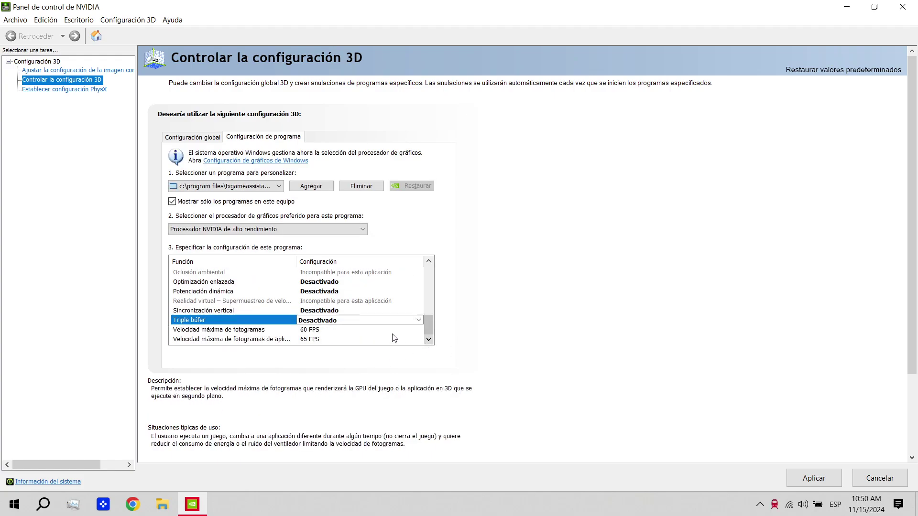
click(404, 330)
double_click(486, 416)
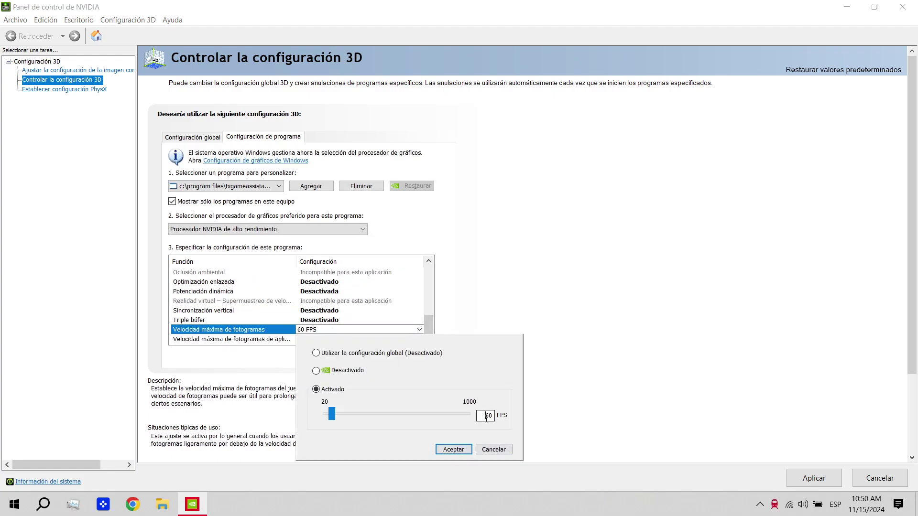
text(65)
click(454, 449)
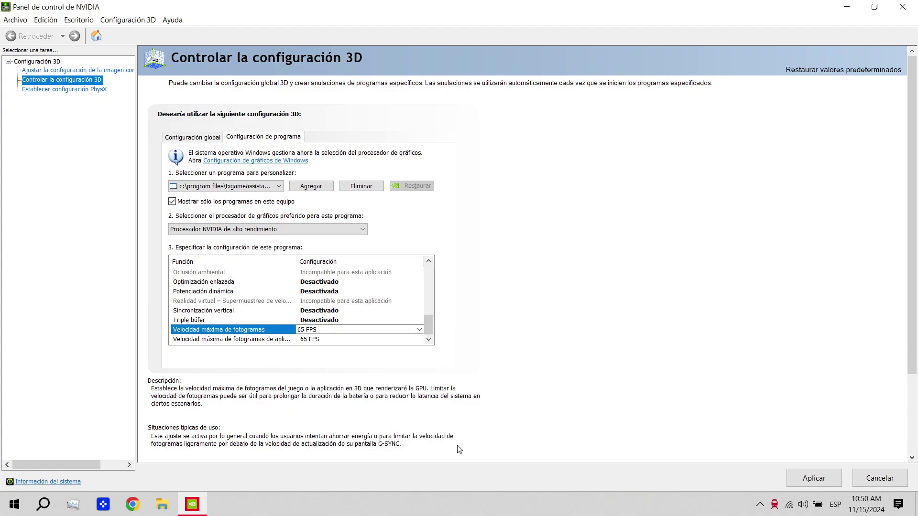
Check the complete list of 3D settings for aow_exe.exe and apply the changes
click(429, 261)
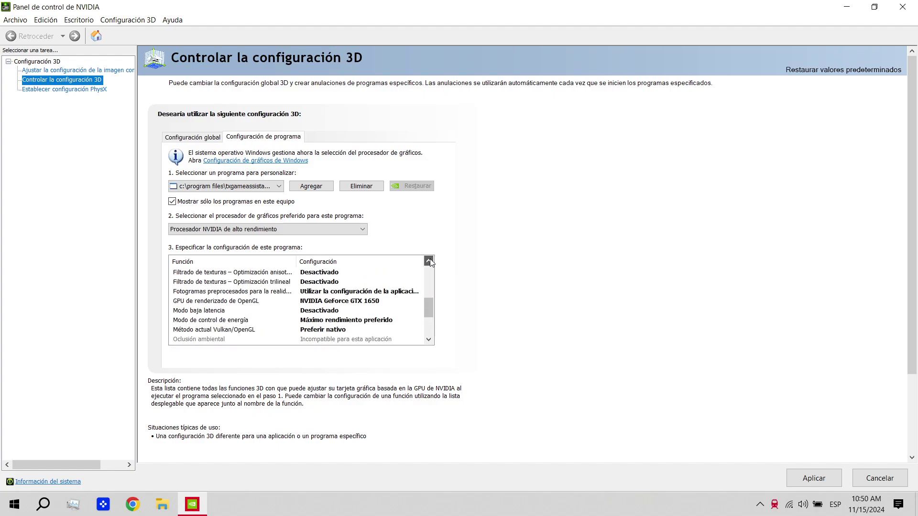
drag(428, 260, 429, 261)
mouse_move(409, 311)
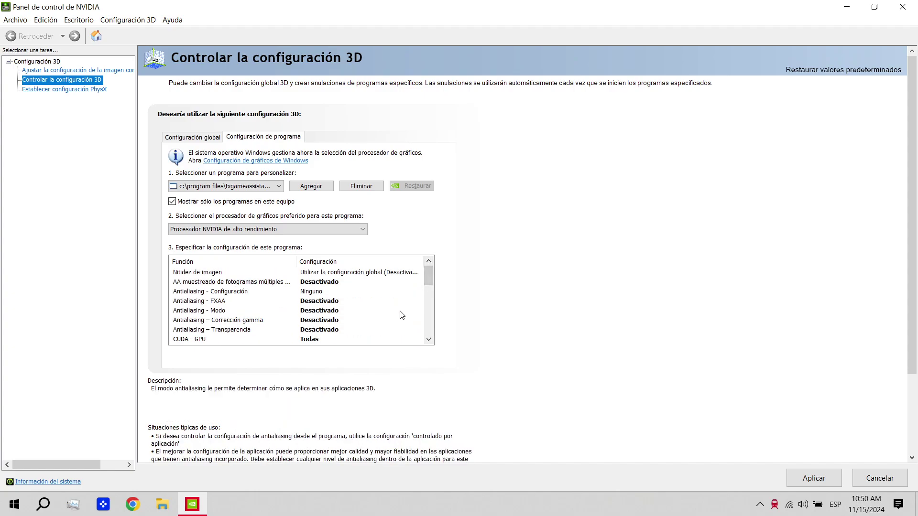
click(428, 339)
drag(428, 339, 428, 339)
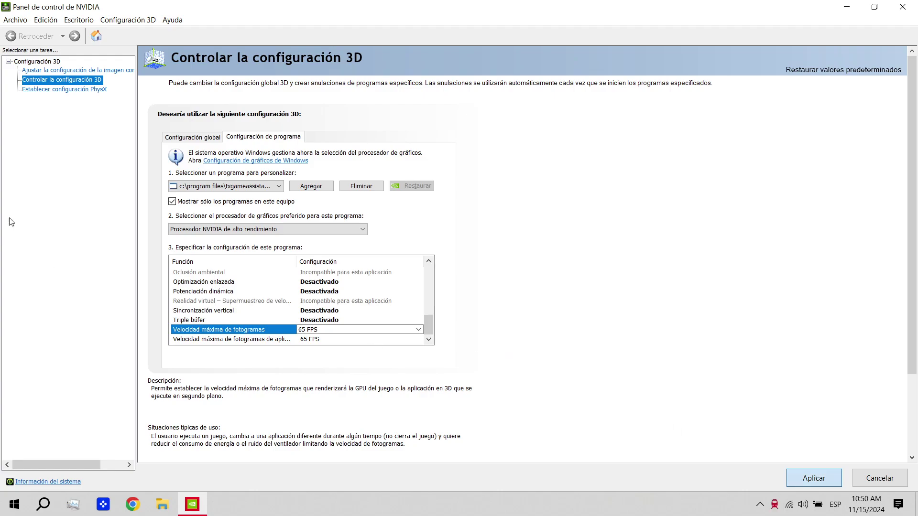
click(808, 482)
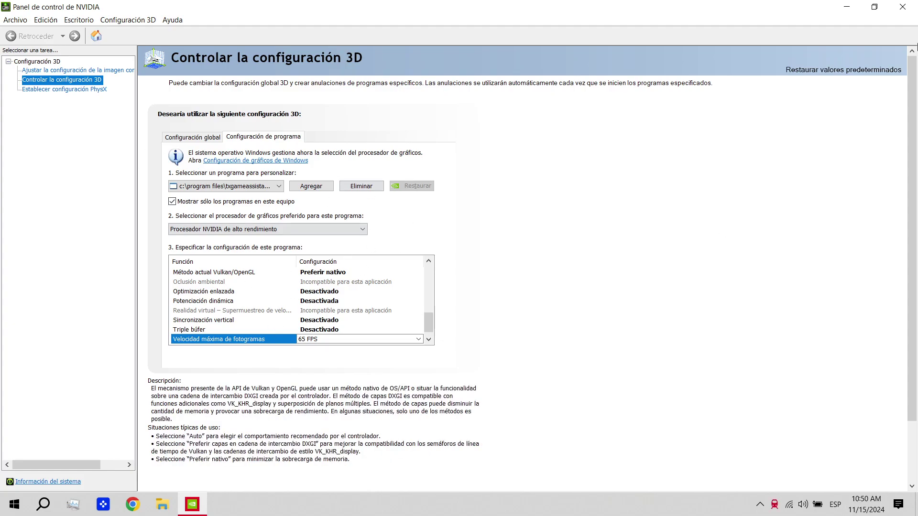
Close the NVIDIA control panel and launch Gameloop from the desktop
click(902, 7)
double_click(889, 21)
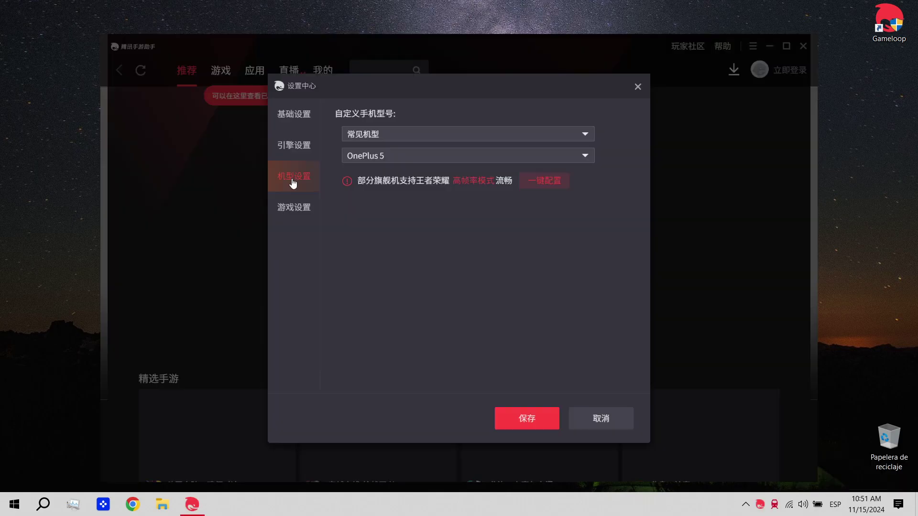
Examine the phone models offered in the custom device list of the 机型设置 page
click(592, 155)
scroll(526, 193, down, 5)
scroll(516, 192, up, 5)
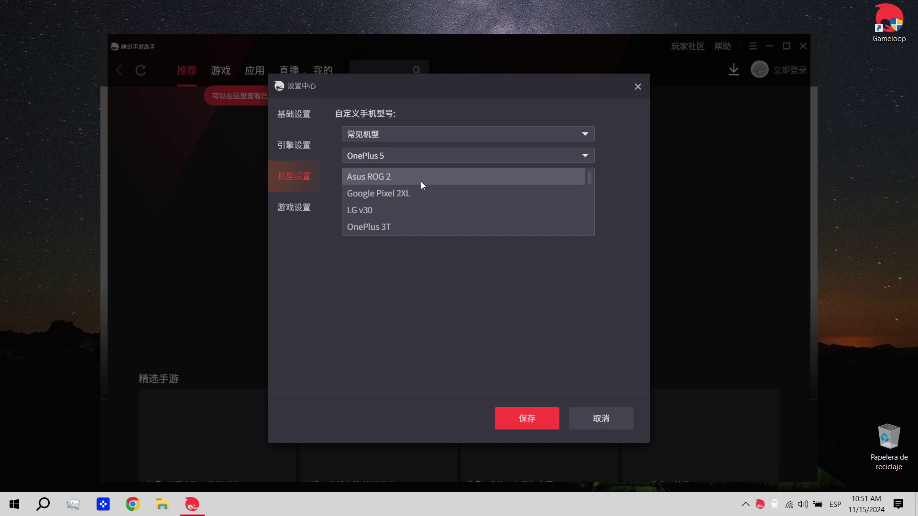
scroll(416, 199, down, 3)
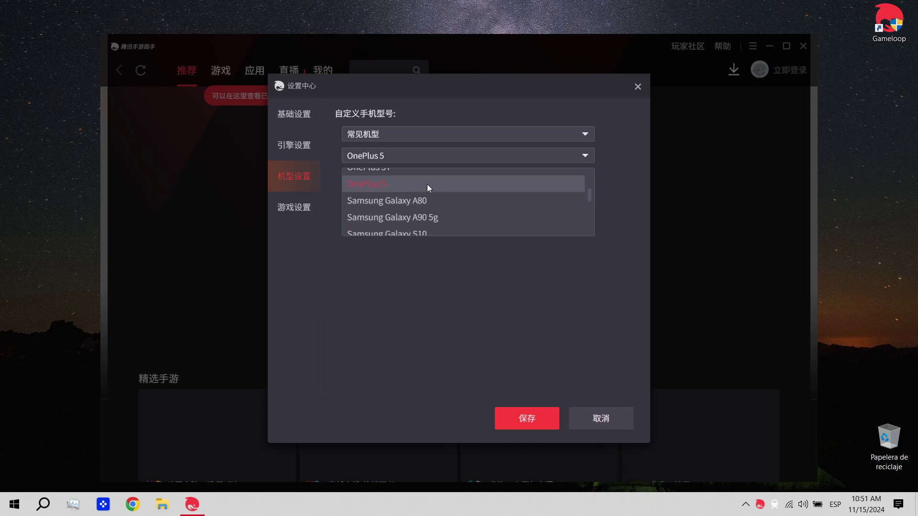
scroll(418, 185, down, 4)
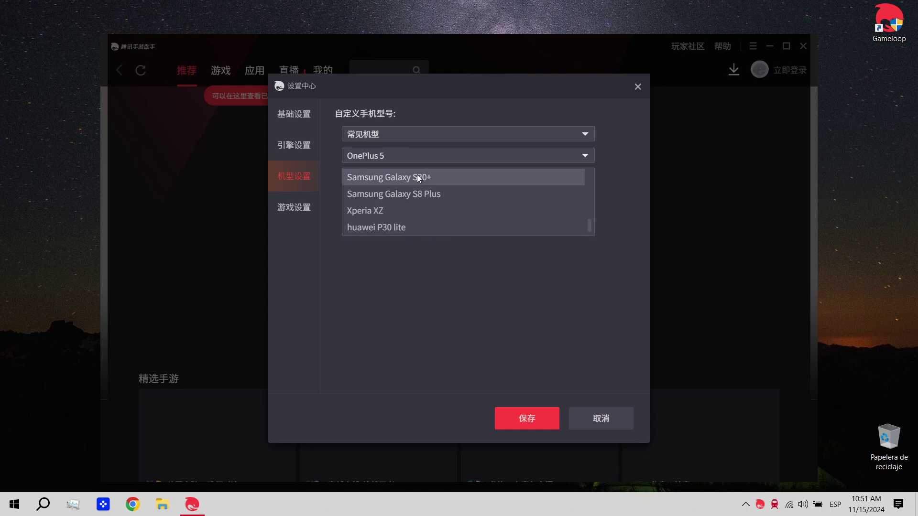
scroll(417, 176, up, 4)
scroll(414, 195, down, 2)
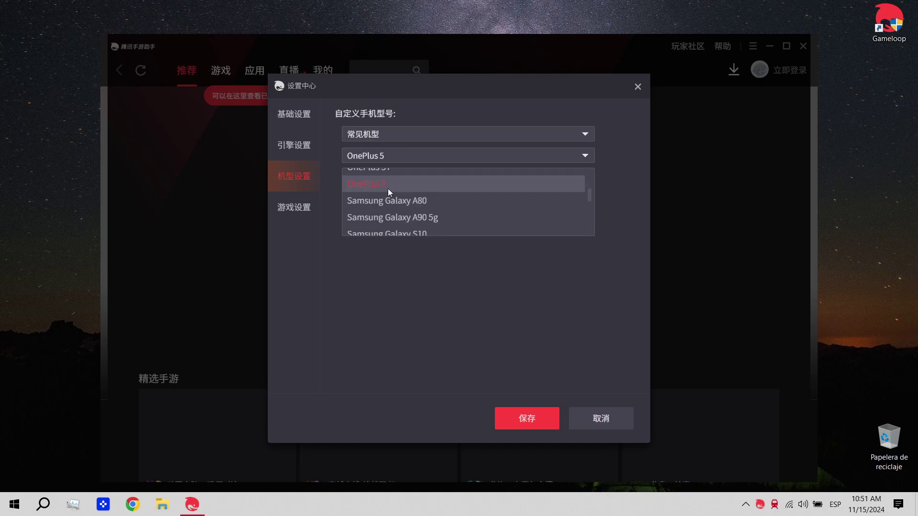
scroll(388, 190, up, 2)
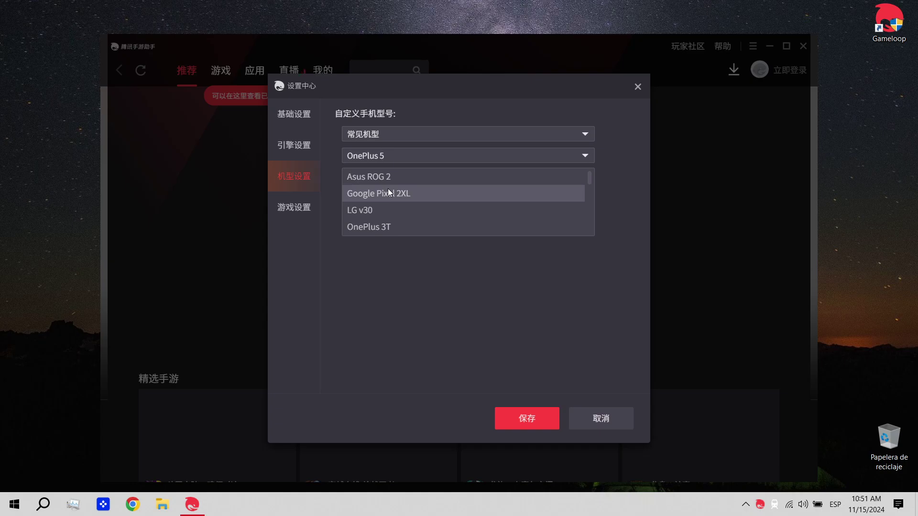
scroll(388, 191, down, 6)
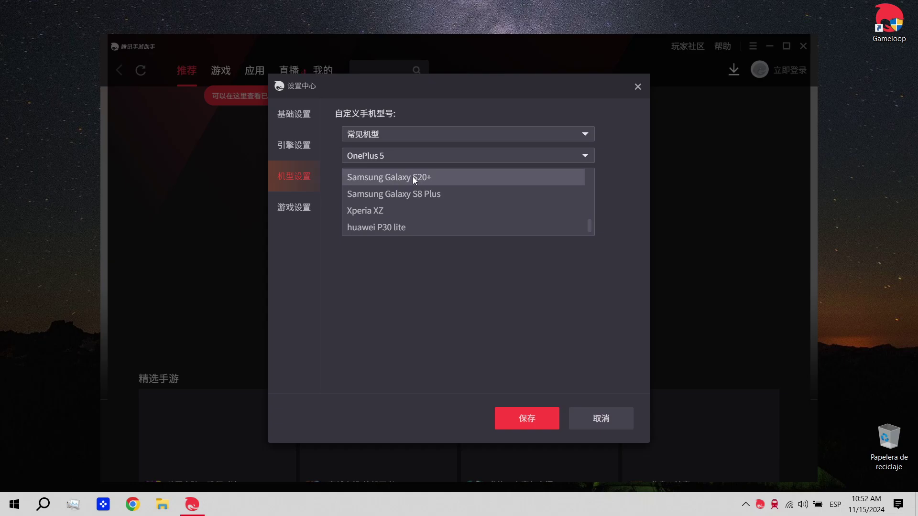
scroll(414, 178, up, 10)
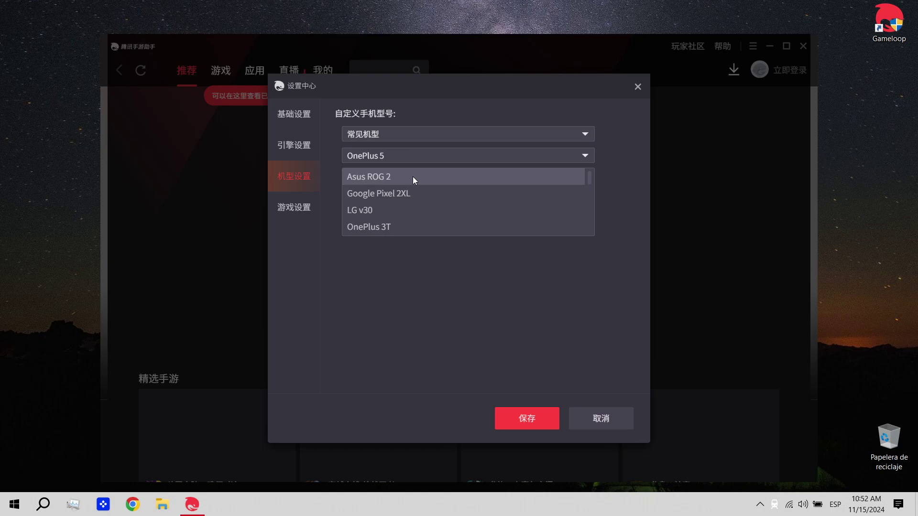
scroll(412, 177, down, 5)
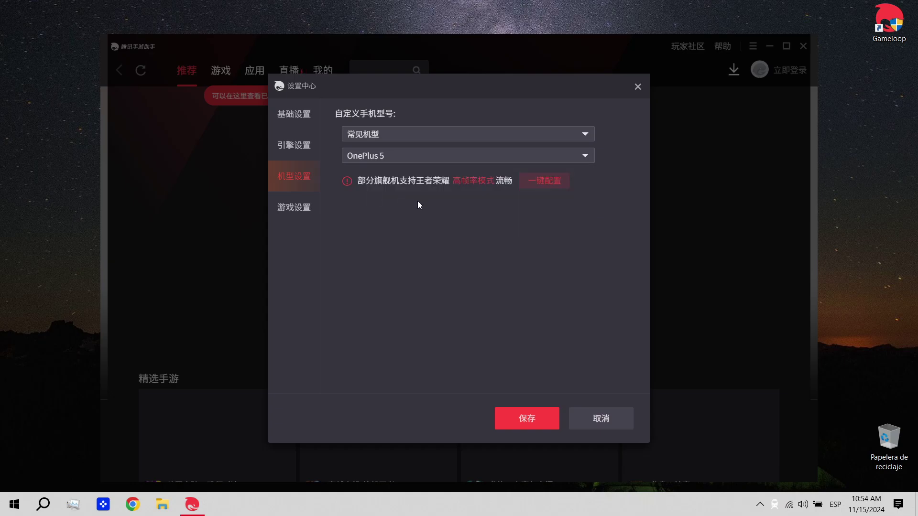
click(451, 157)
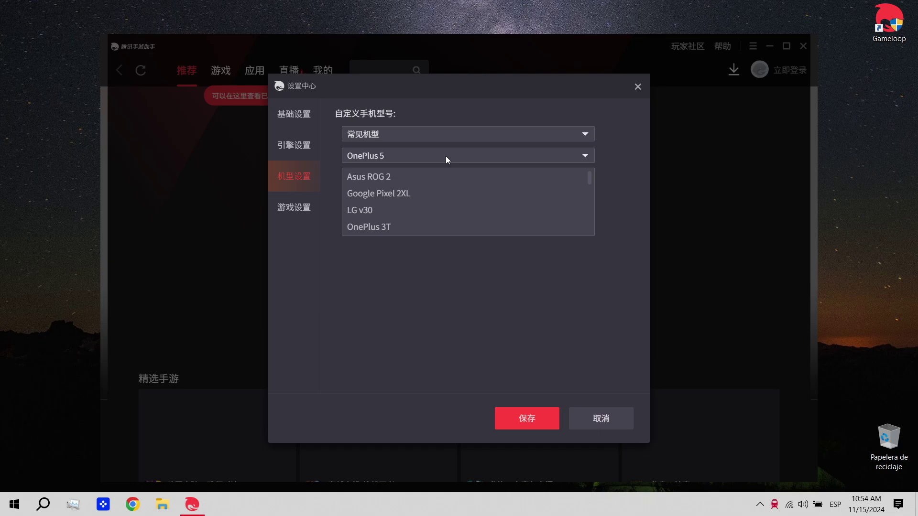
click(446, 156)
Check the resolution, DPI and audio options in the engine settings and look over the phone model list again
click(302, 147)
scroll(437, 208, down, 5)
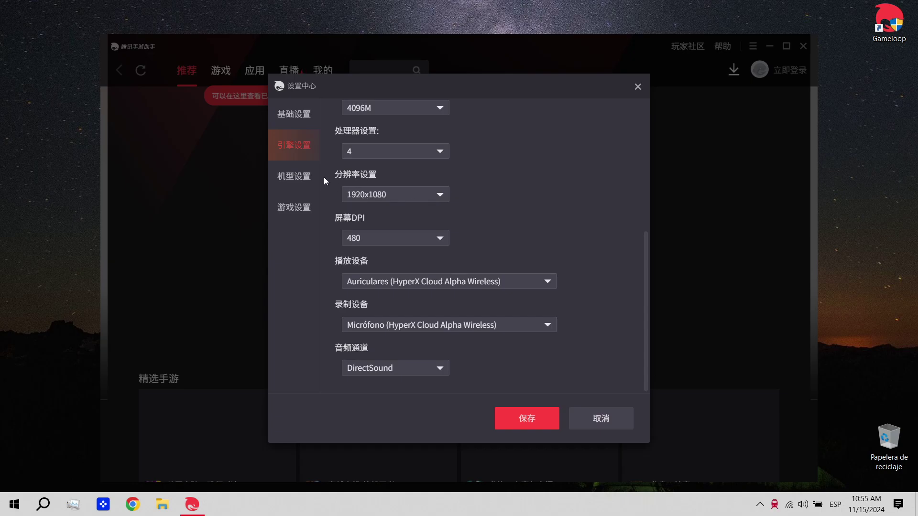
click(298, 173)
click(419, 161)
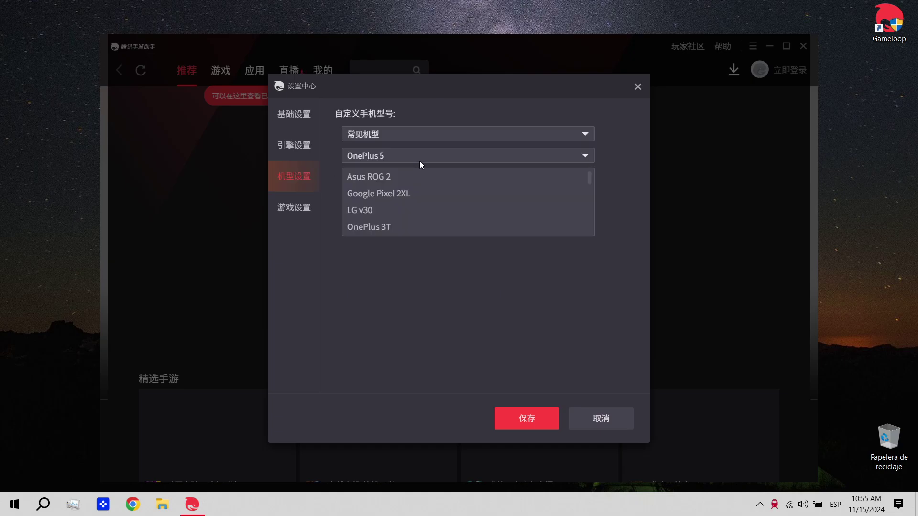
scroll(426, 205, down, 3)
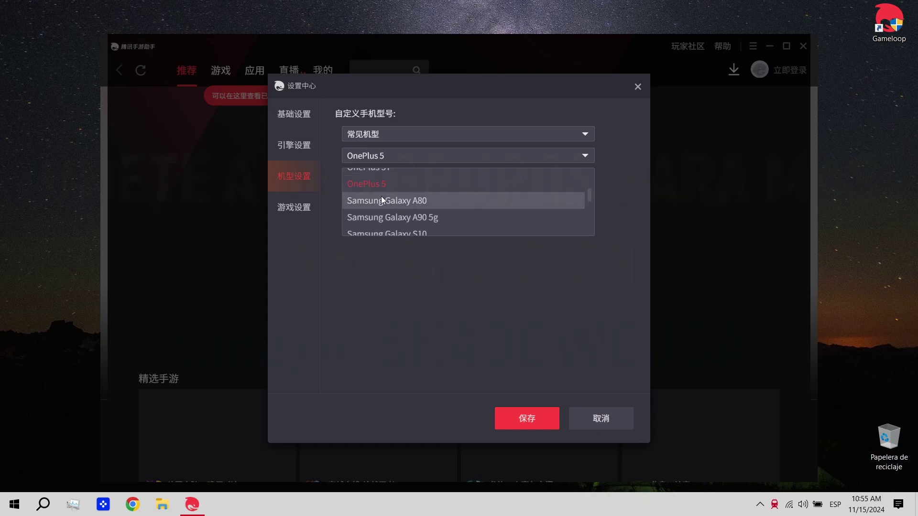
click(454, 204)
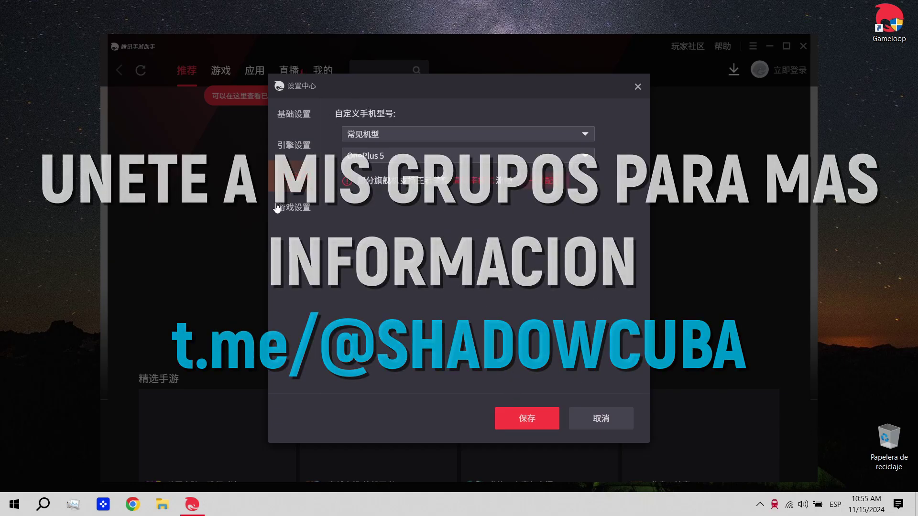
Review the basic, engine, device and game settings pages, including the Call of Duty resolution and quality options
click(294, 207)
click(300, 177)
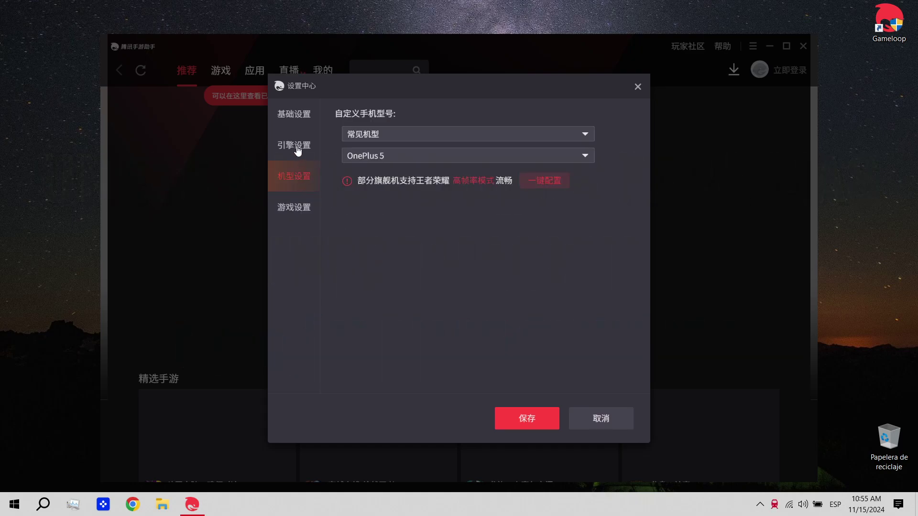
click(299, 146)
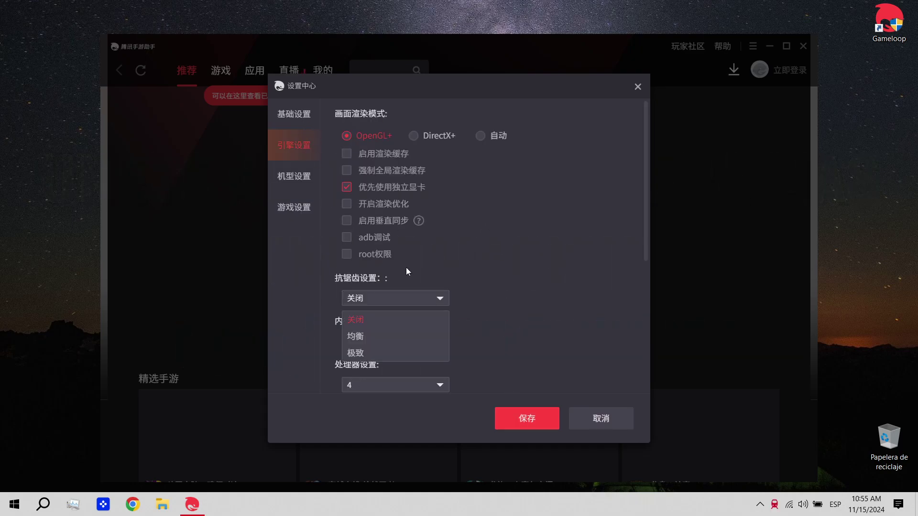
click(292, 120)
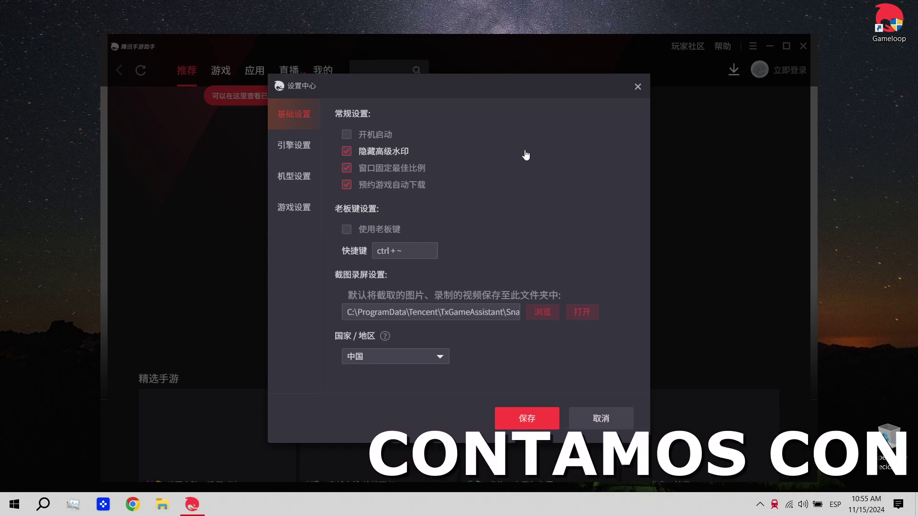
click(303, 144)
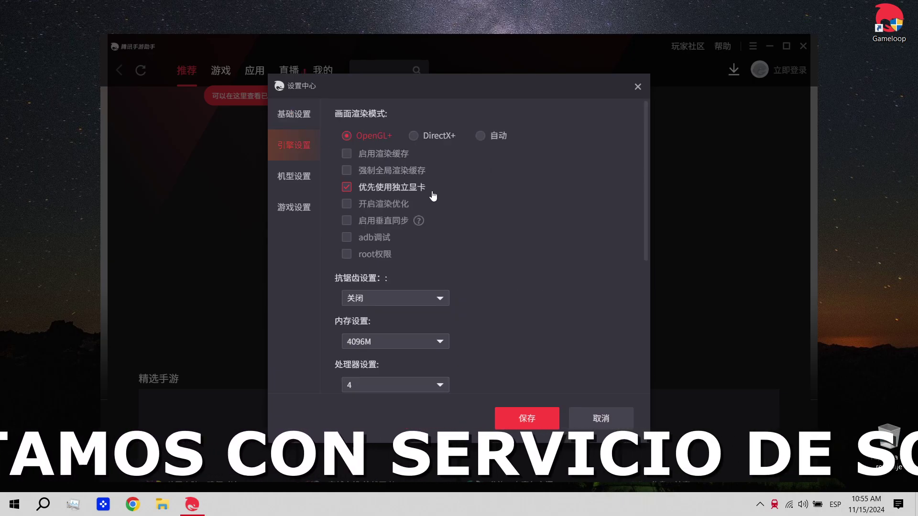
scroll(492, 261, down, 5)
click(344, 325)
click(454, 381)
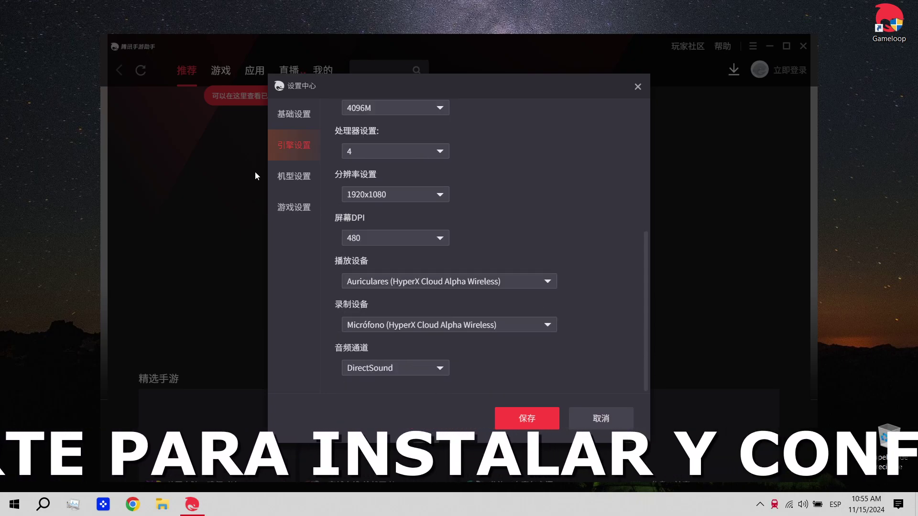
click(289, 178)
click(295, 204)
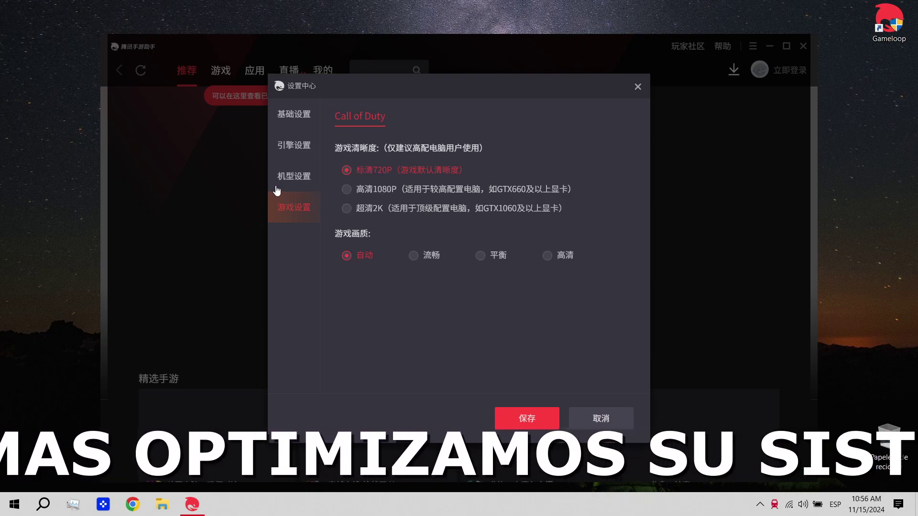
click(293, 176)
click(296, 145)
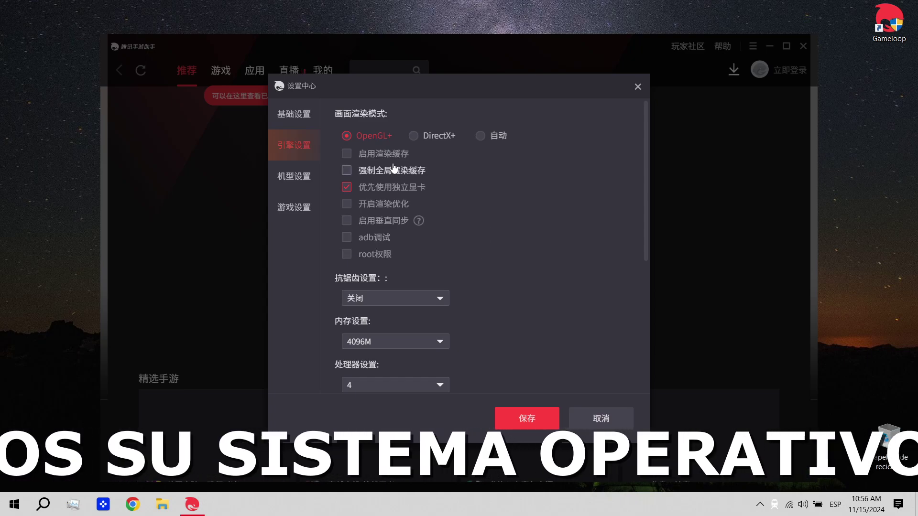
Try enabling the rendering options 启用渲染缓存, 强制全局渲染缓存 and 开启渲染优化, and clear all three again
click(378, 156)
click(372, 172)
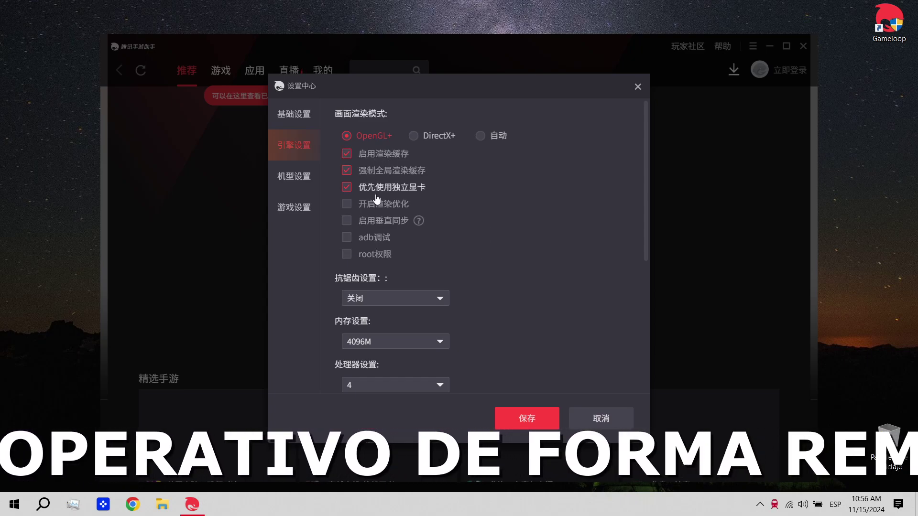
click(366, 205)
click(366, 205)
click(372, 171)
click(370, 154)
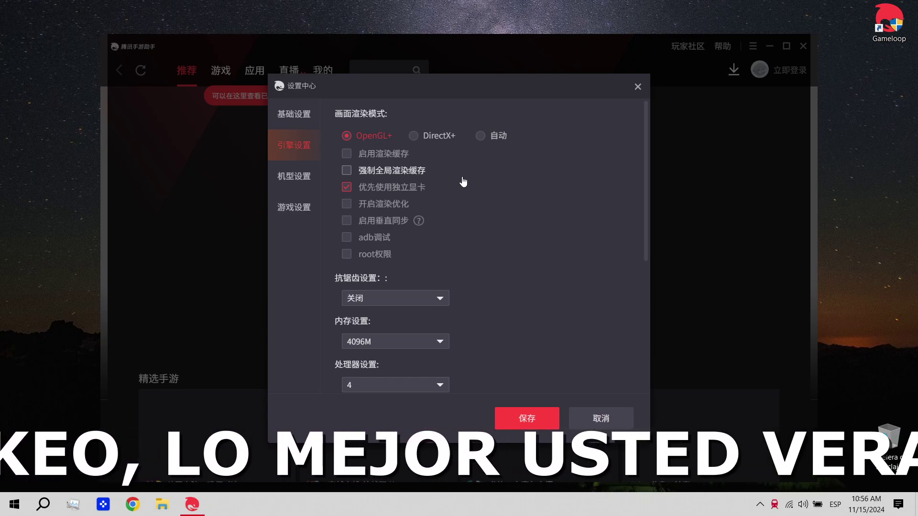
Set anti-aliasing (抗锯齿设置) to 关闭, save the emulator settings and acknowledge the restart notice
click(407, 298)
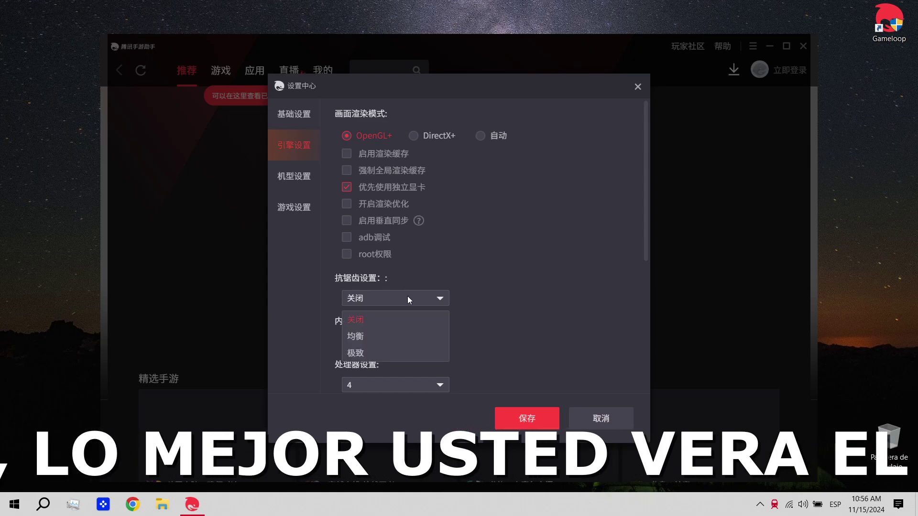
click(385, 326)
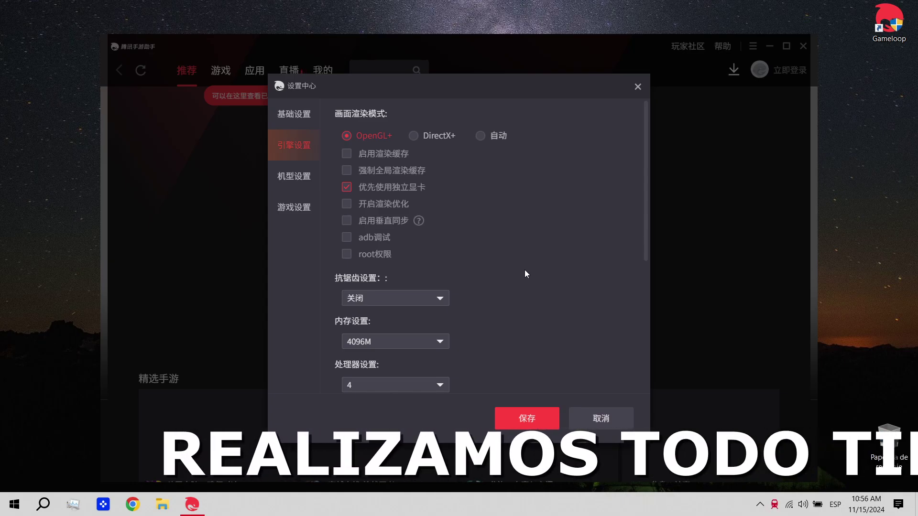
click(395, 299)
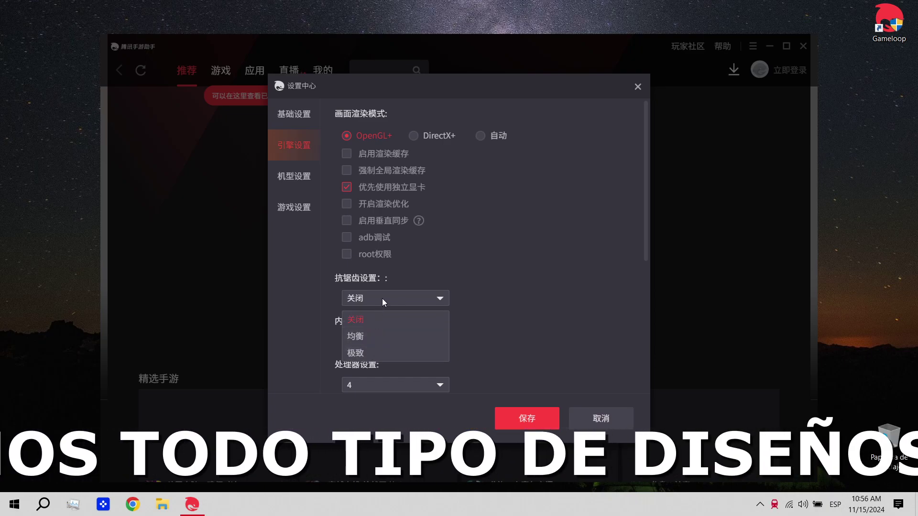
click(366, 319)
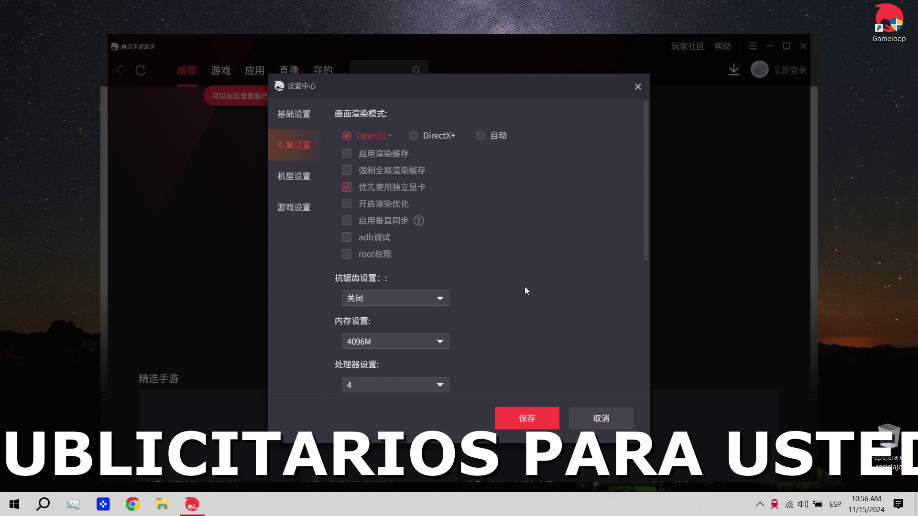
click(525, 418)
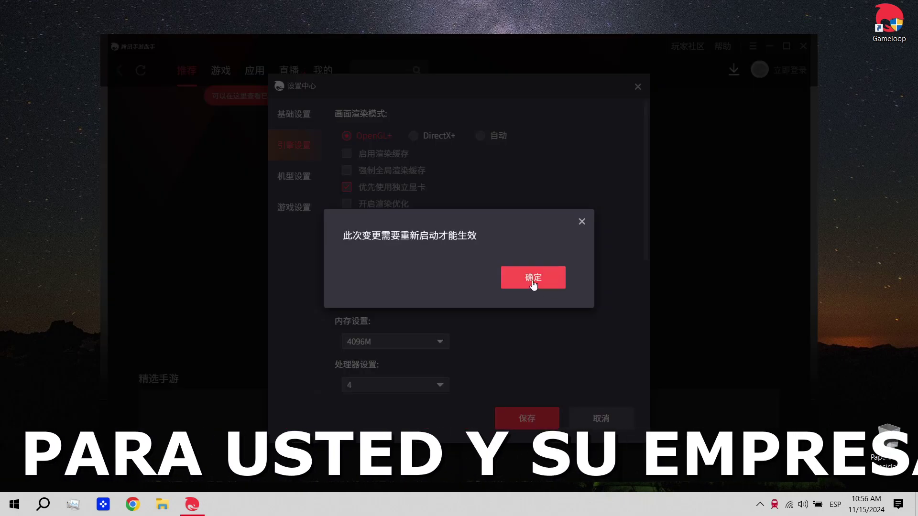
click(534, 280)
Close Gameloop and refresh the Windows desktop
click(805, 52)
right_click(399, 242)
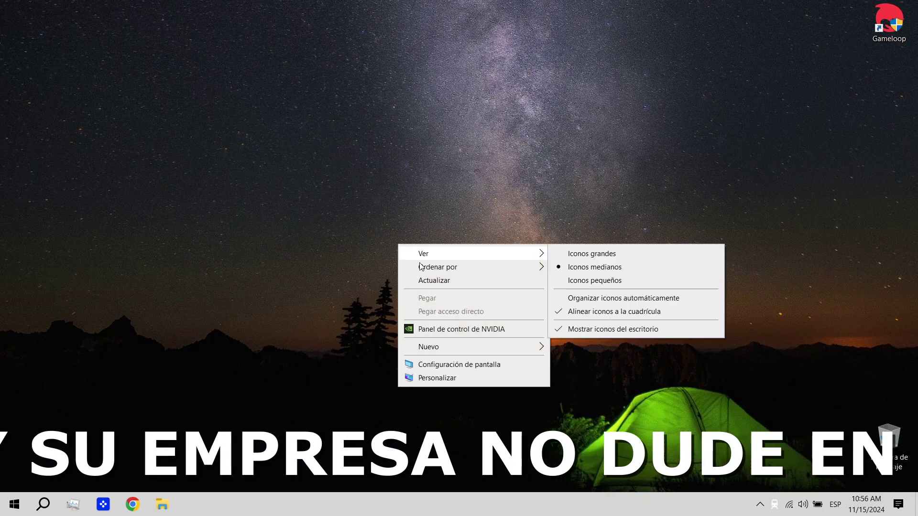
click(428, 279)
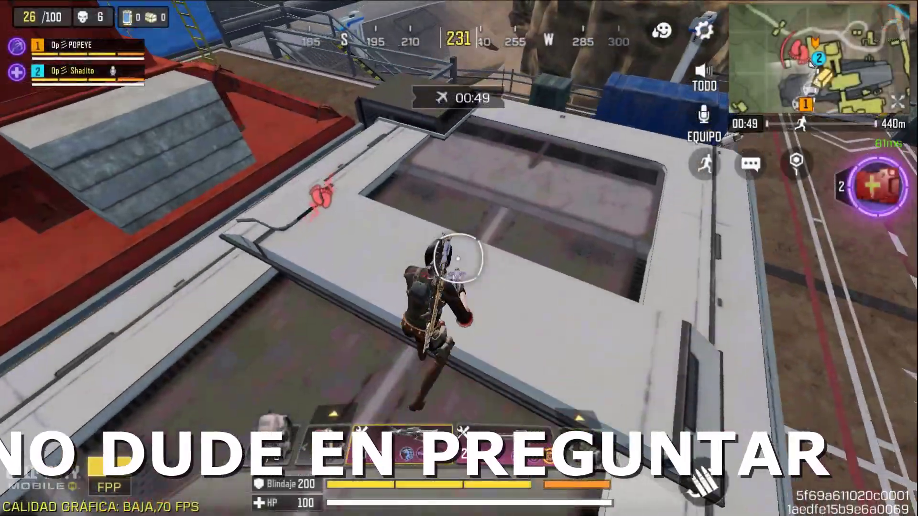